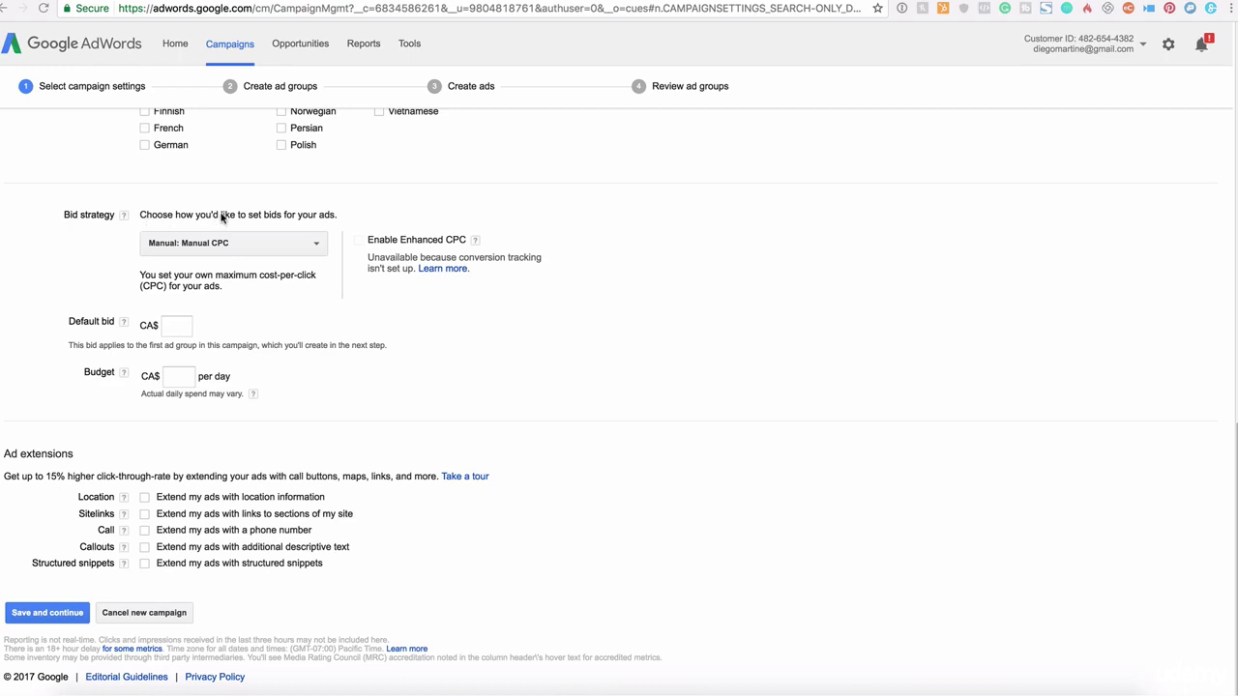
# - Keep Manual CPC as the bid strategy, dismissing the account tools list
pyautogui.click(320, 245)
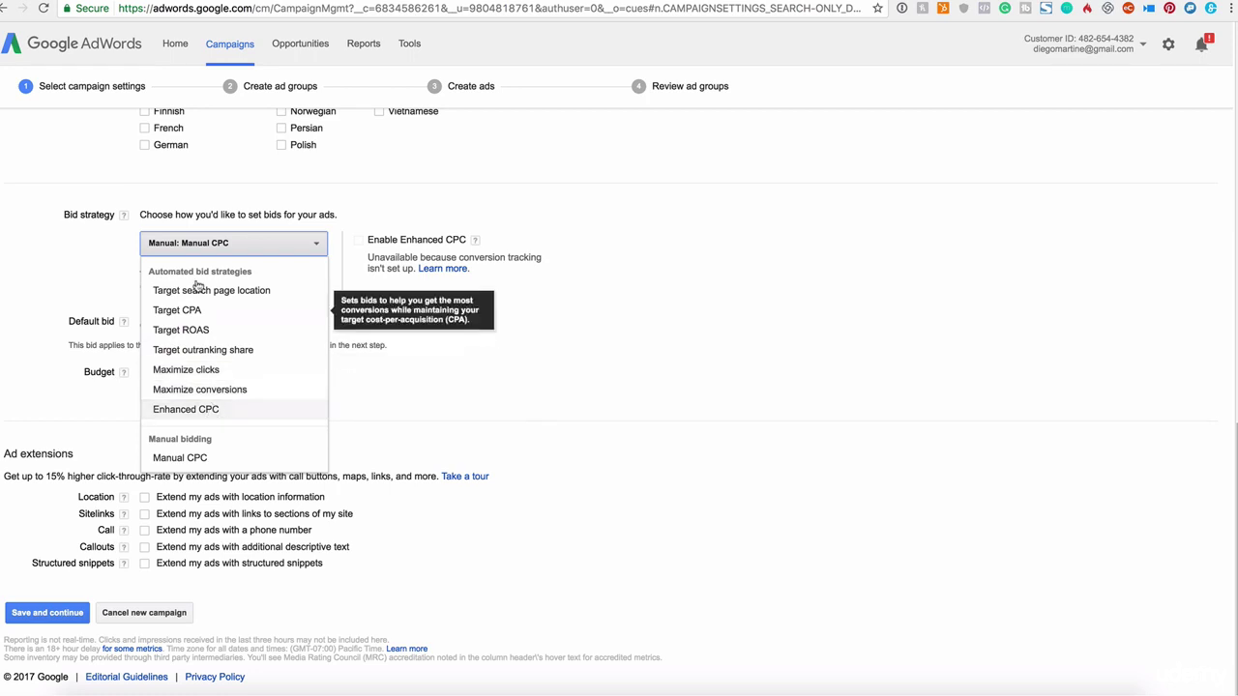
pyautogui.click(172, 462)
pyautogui.click(176, 325)
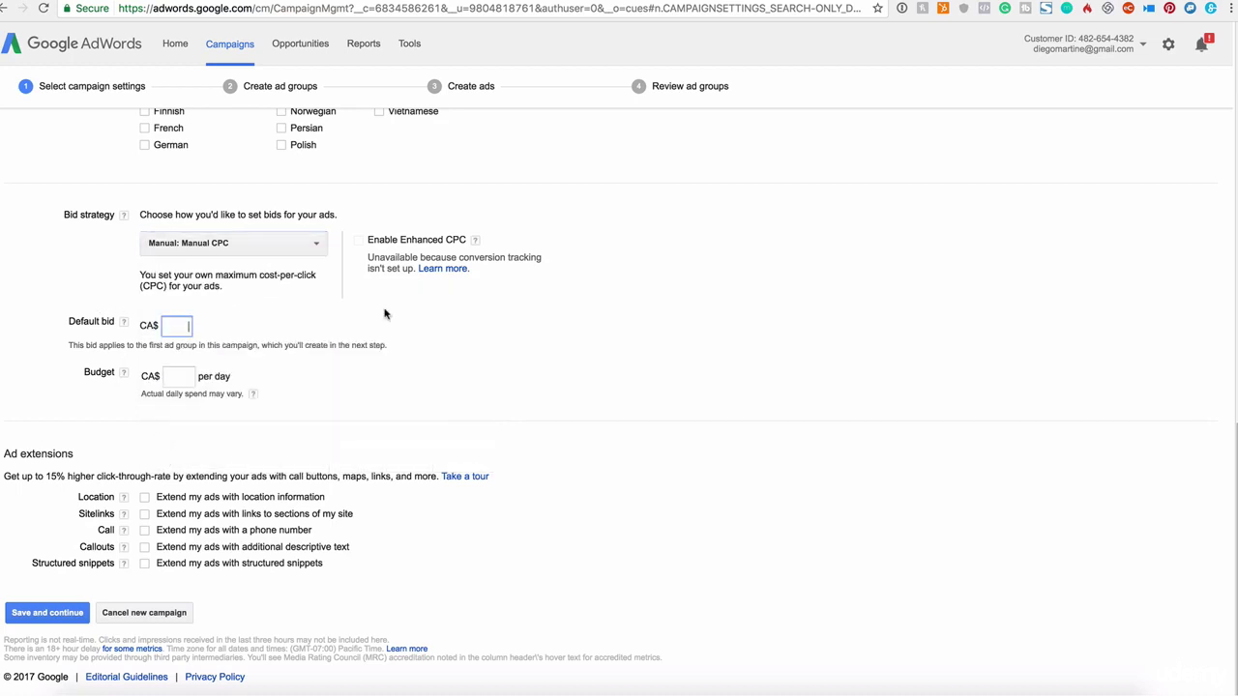
pyautogui.click(441, 45)
pyautogui.click(411, 45)
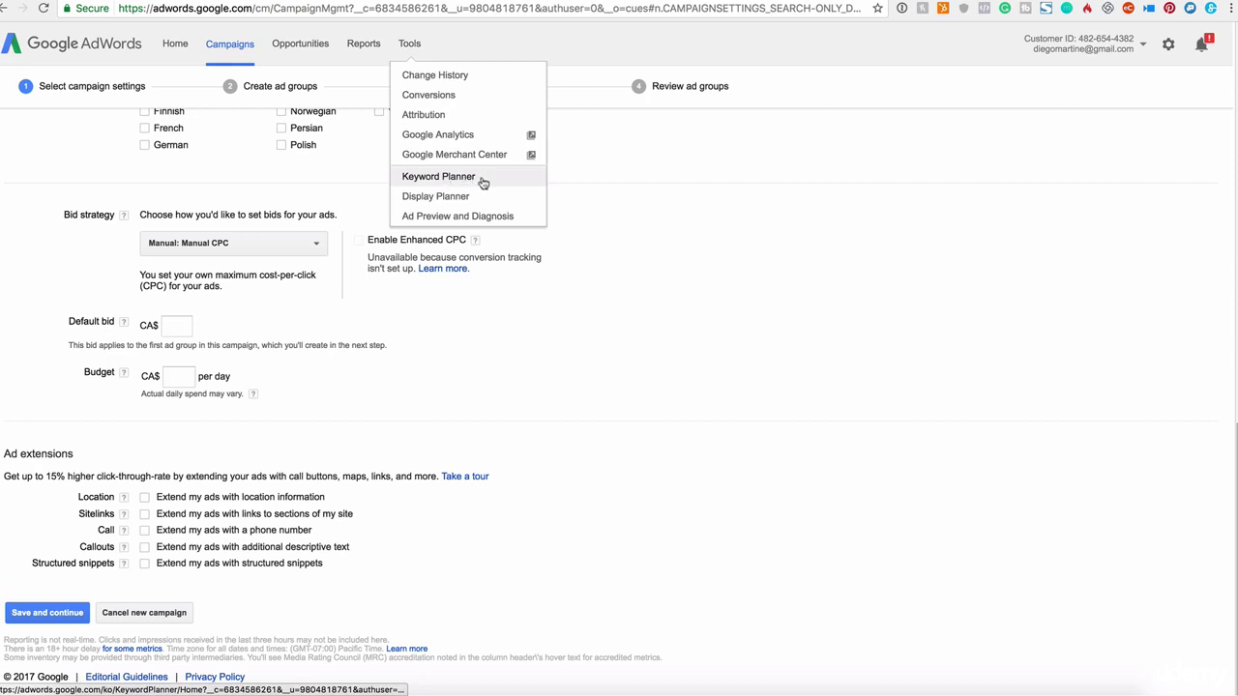
pyautogui.click(666, 209)
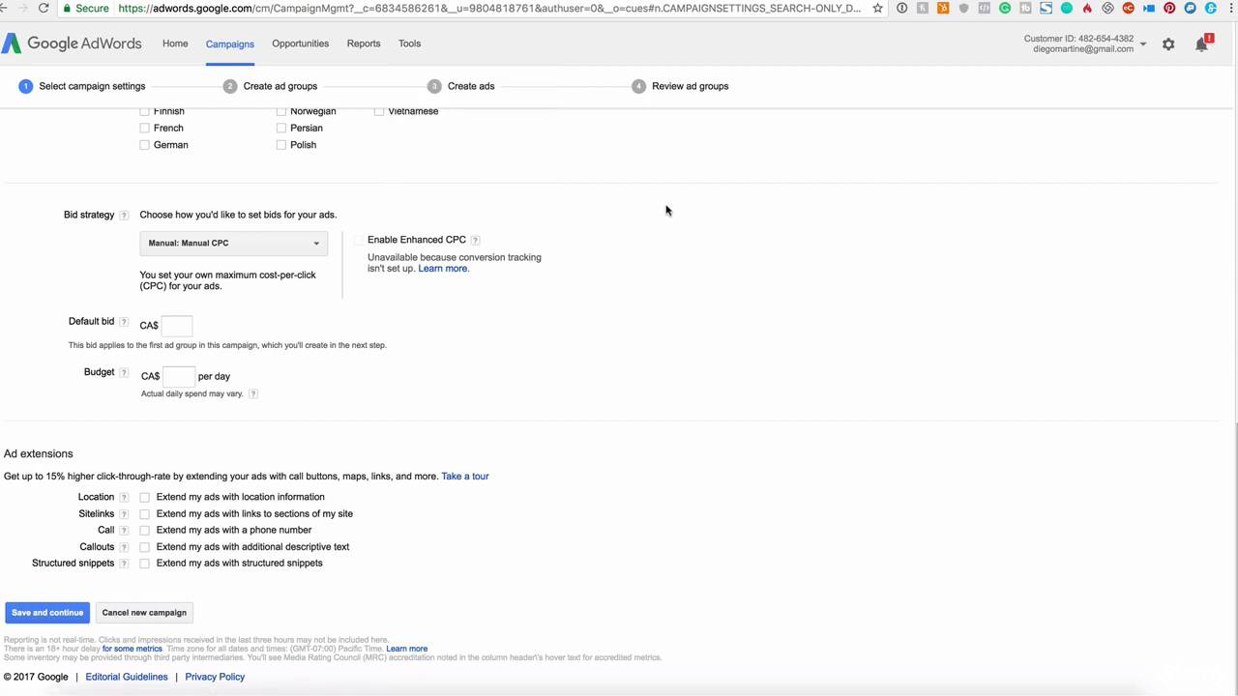
# - Enter a CA$3 default bid and view the default bid help
pyautogui.click(177, 327)
pyautogui.write('3')
pyautogui.click(213, 346)
pyautogui.click(184, 326)
pyautogui.click(124, 327)
# - Set the daily budget to CA$30, then retype the default bid as 3
pyautogui.click(180, 376)
pyautogui.write('30')
pyautogui.press('Tab')
pyautogui.doubleClick(188, 326)
pyautogui.write('3')
# - Retype the default bid several times, trying 3 and 2.5
pyautogui.doubleClick(183, 326)
pyautogui.write('3')
pyautogui.doubleClick(207, 324)
pyautogui.write('2.5')
pyautogui.moveTo(175, 327); pyautogui.dragTo(207, 329)
pyautogui.write('3')
# - Change the default bid from 3 to 2.5, then correct it to 2.6
pyautogui.moveTo(174, 326); pyautogui.dragTo(205, 326)
pyautogui.press('BackSpace')
pyautogui.write('2')
pyautogui.write('.5')
pyautogui.moveTo(174, 326); pyautogui.dragTo(214, 327)
pyautogui.press('Right')
pyautogui.press('BackSpace')
pyautogui.press('BackSpace')
pyautogui.write('.6')
# - Review the settings and ad extensions text, then save and continue to ad groups
pyautogui.click(360, 391)
pyautogui.moveTo(26, 453); pyautogui.dragTo(111, 471)
pyautogui.moveTo(5, 476); pyautogui.dragTo(440, 477)
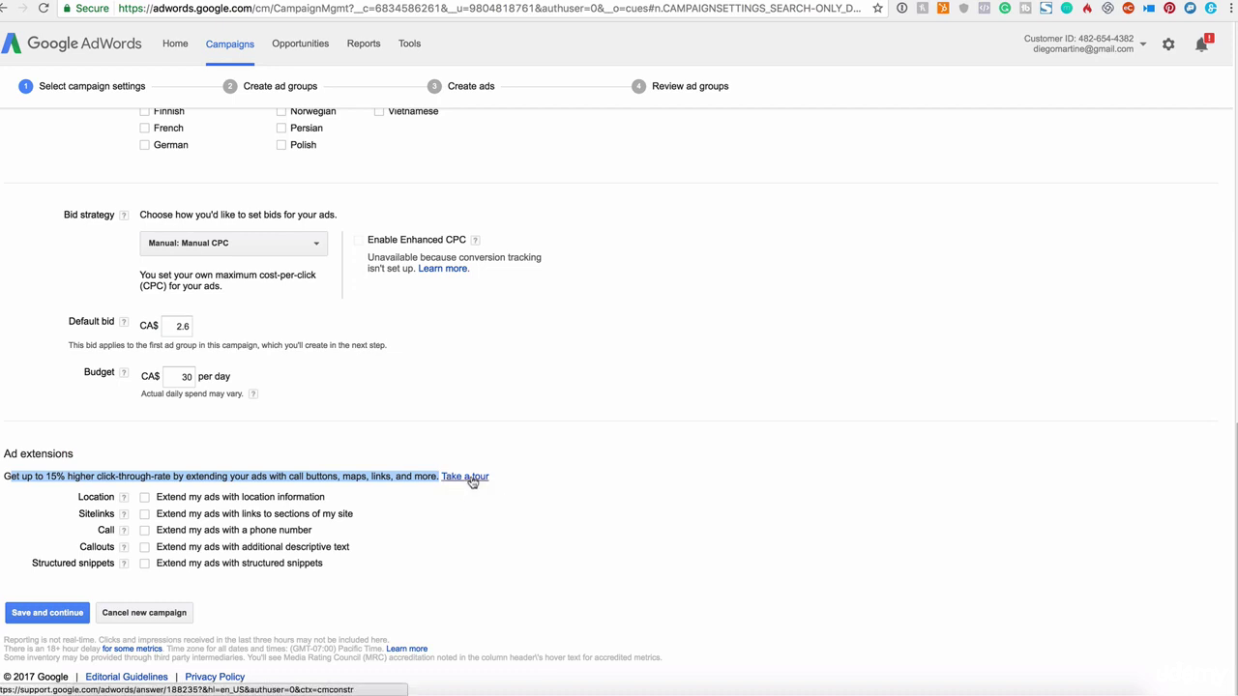
pyautogui.click(559, 416)
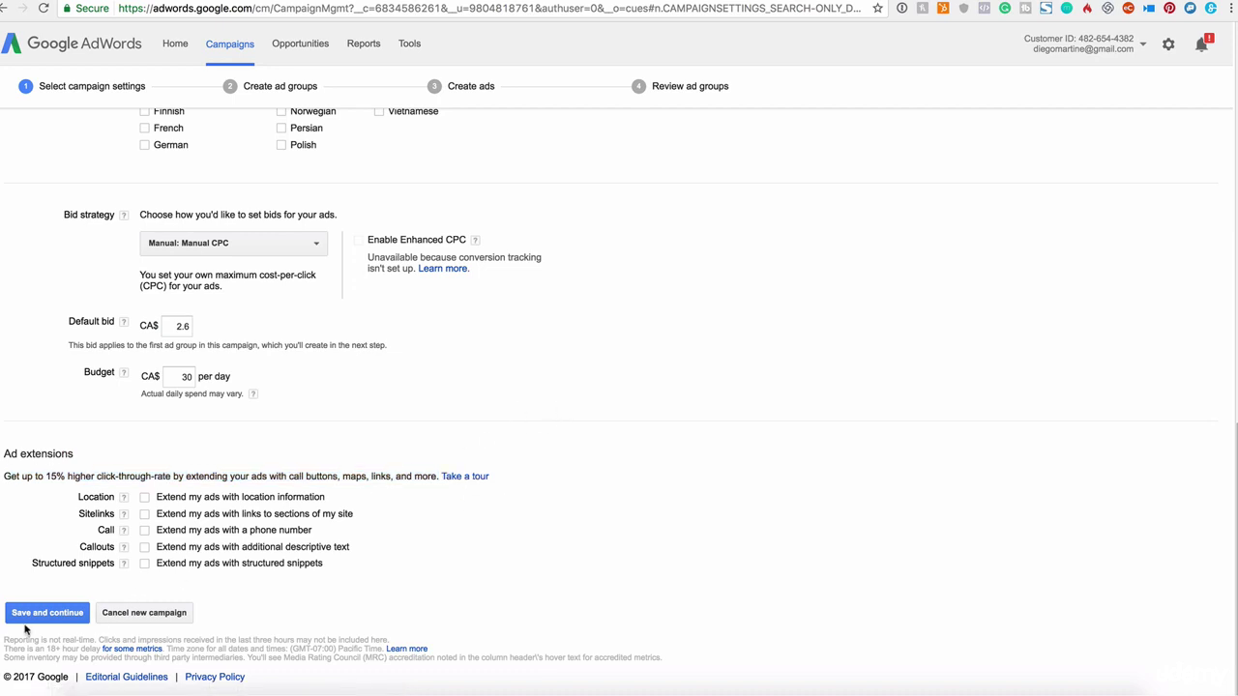
pyautogui.scroll(7, 323, 429)
pyautogui.scroll(-7, 323, 423)
pyautogui.scroll(10, 106, 475)
pyautogui.scroll(-15, 125, 467)
pyautogui.click(47, 611)
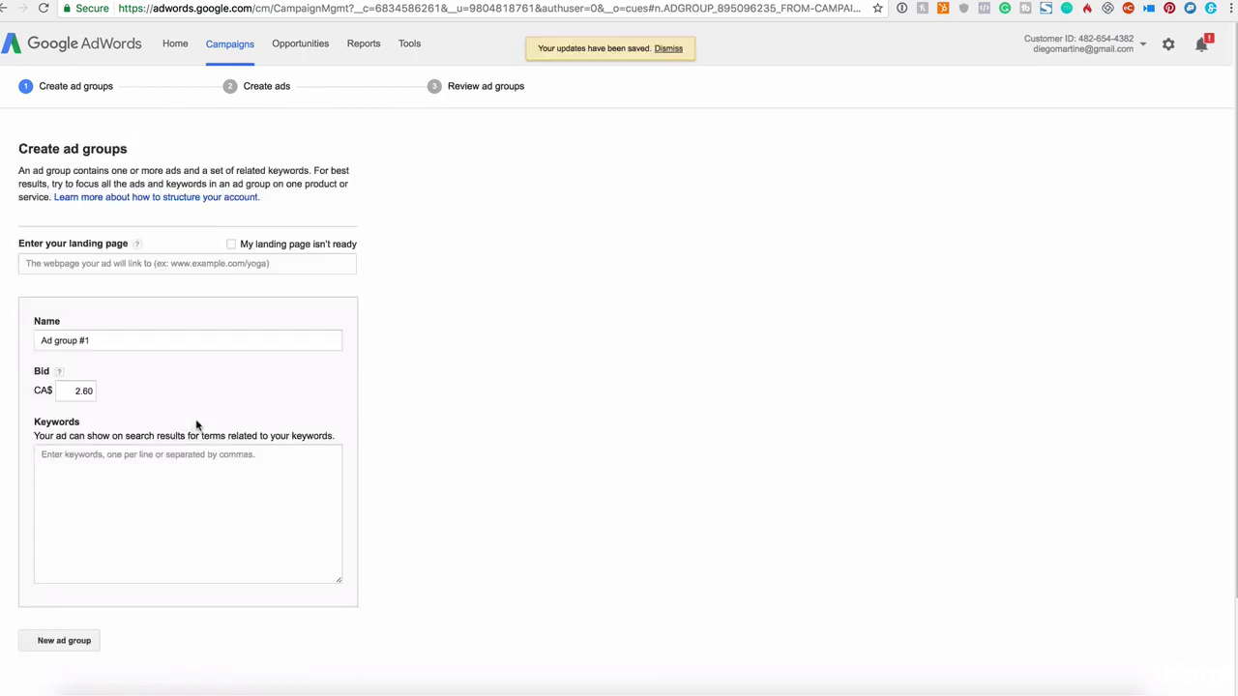